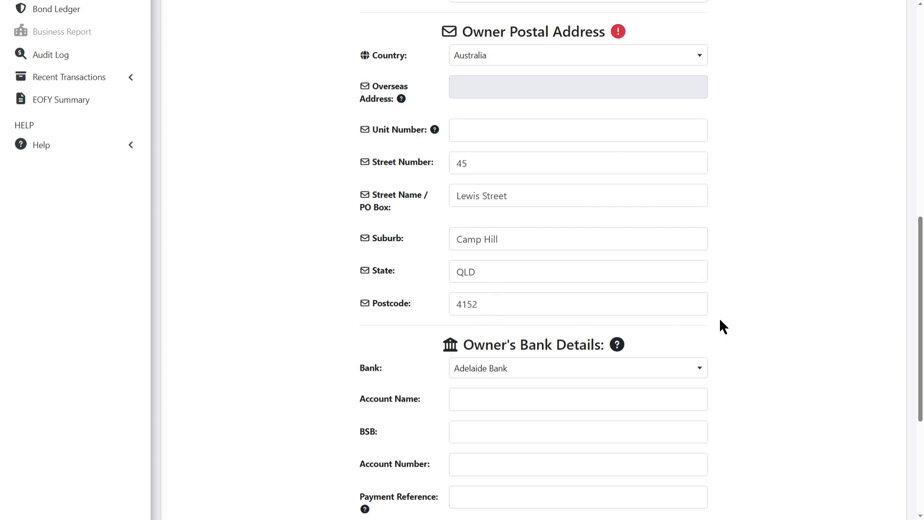
Scroll to Owner's Bank Details and open the Bank dropdown list.
scroll(749, 313, "down", 4)
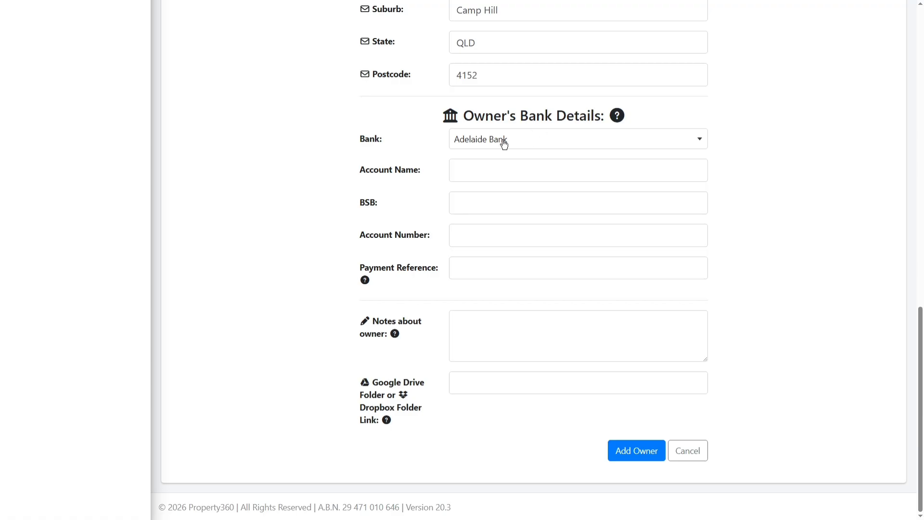
left_click(494, 145)
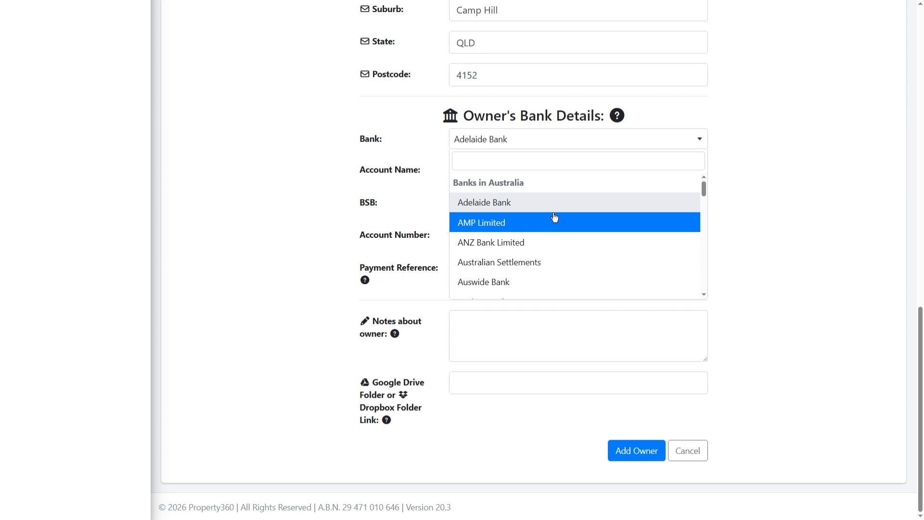
Search for and choose Commonwealth Bank of Australia as the owner's bank.
type("wes")
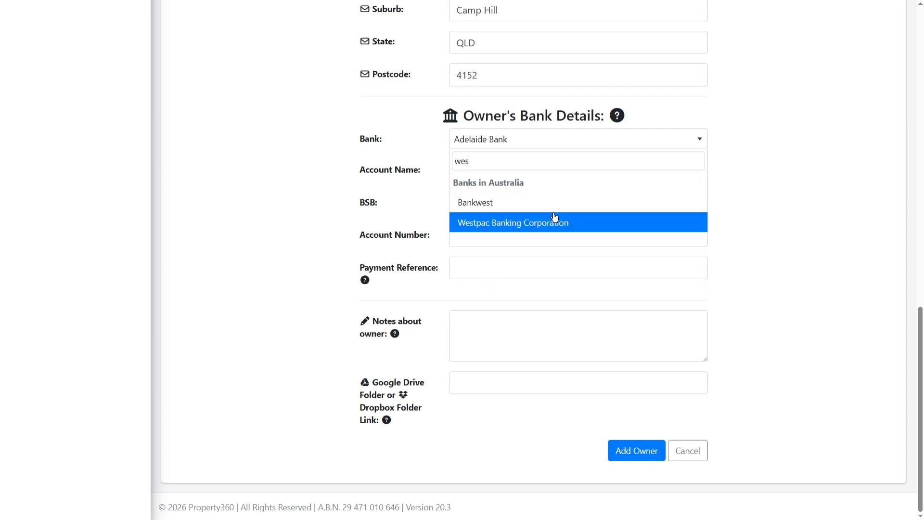
key("BackSpace")
key("BackSpace")
key("BackSpace")
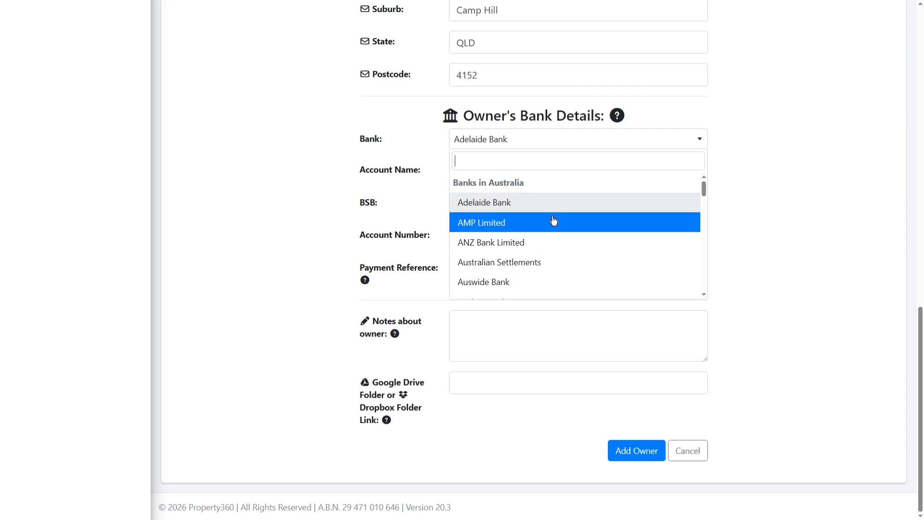
type("comm")
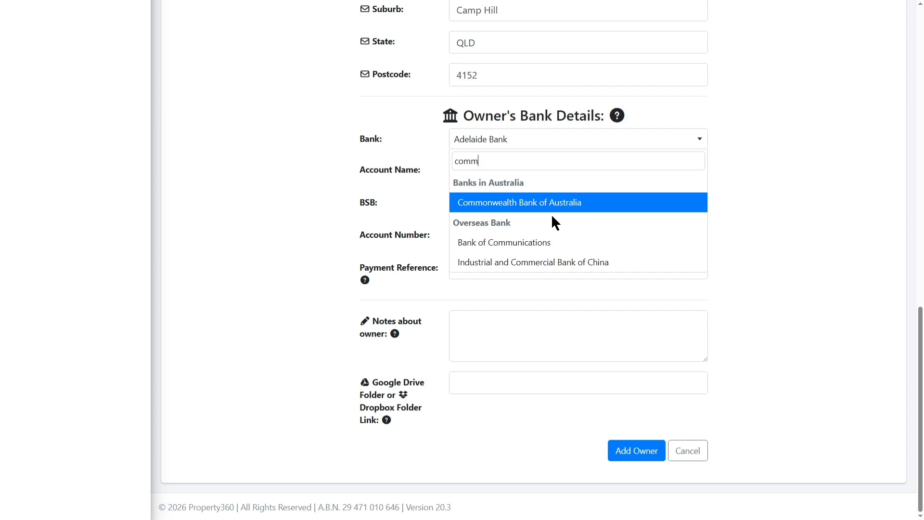
left_click(531, 209)
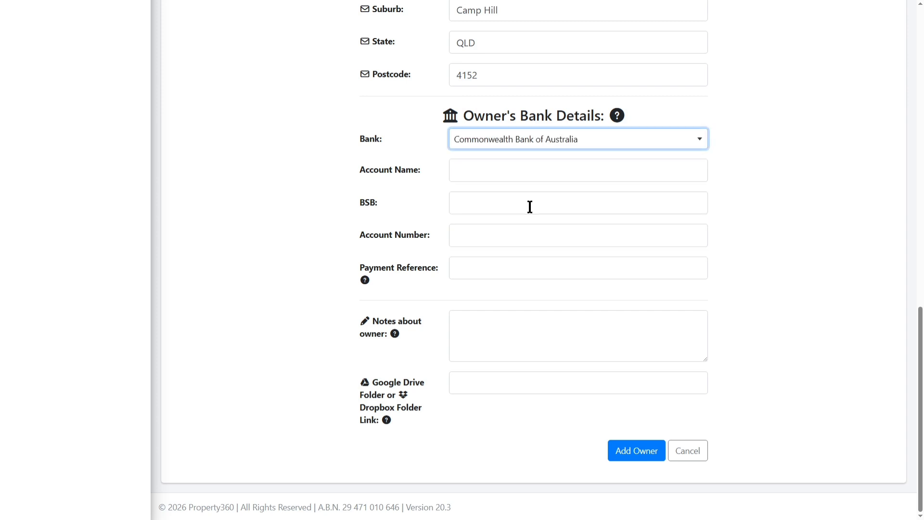
Enter the owner's account name, BSB and account number.
left_click(490, 161)
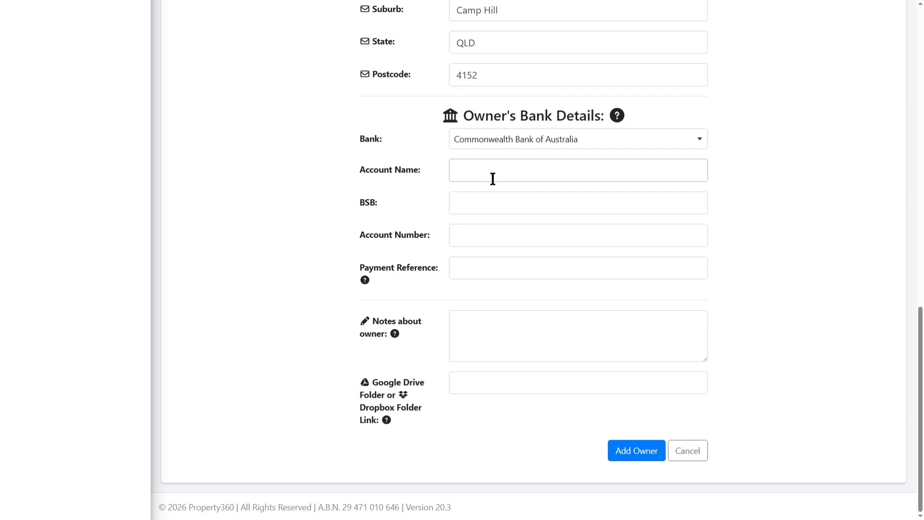
key("Tab")
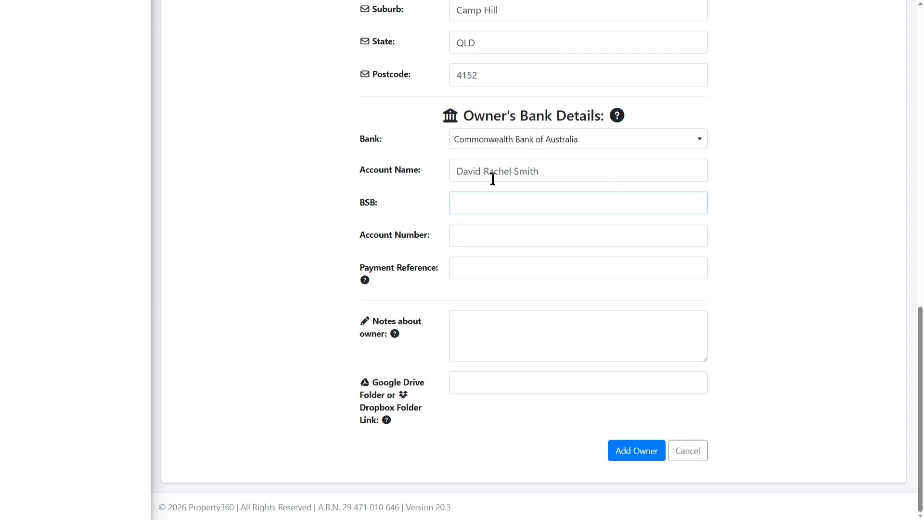
key("Tab")
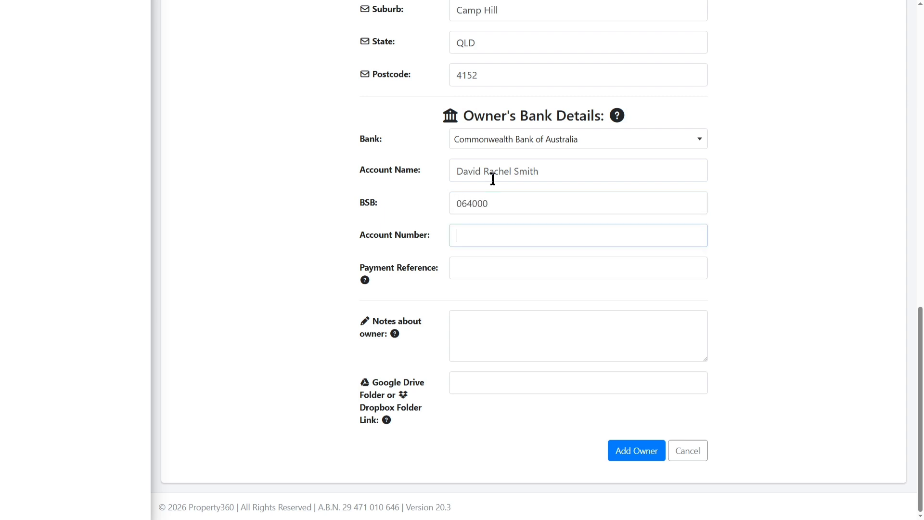
Set the payment reference to 'EG U3 Rent'.
key("Tab")
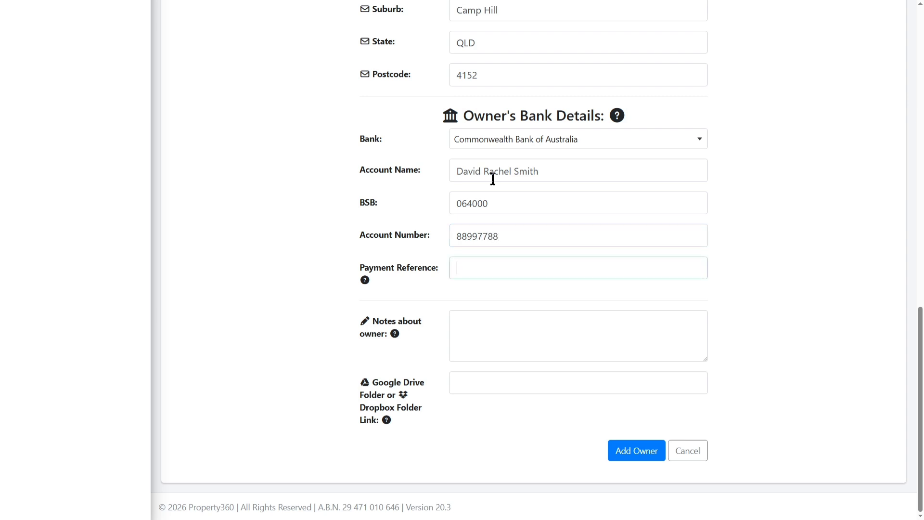
type("Rent")
mouse_move(367, 282)
left_click(457, 269)
type("Eg U3")
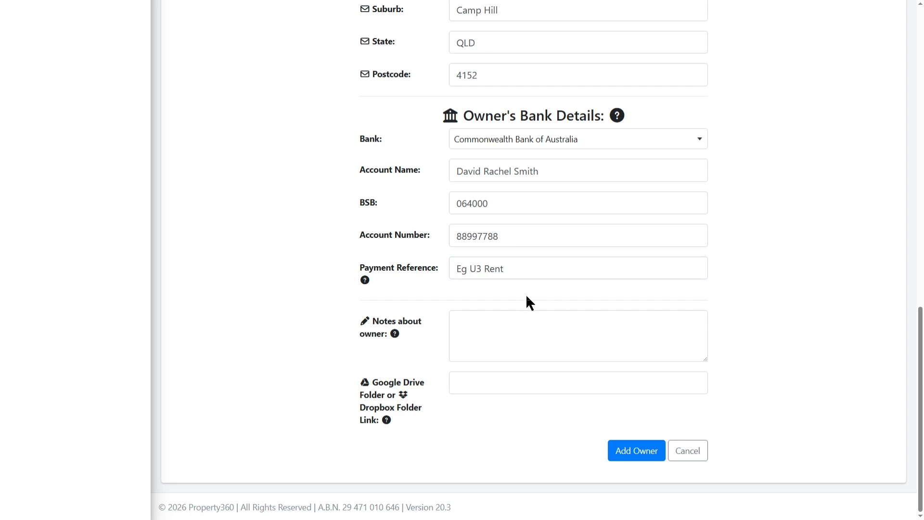
left_click(467, 269)
key("BackSpace")
type("G")
Add the owner note 'This owner does not like to be called, email only!!!'.
left_click(544, 332)
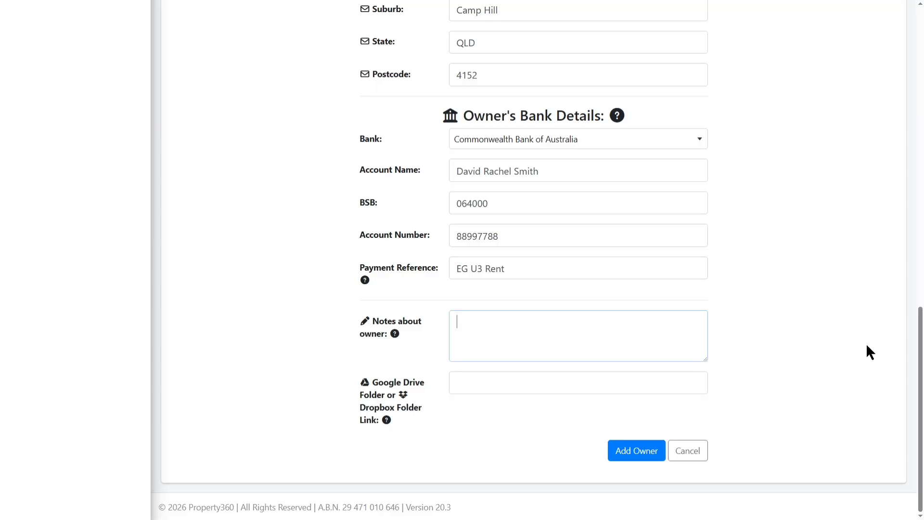
mouse_move(395, 335)
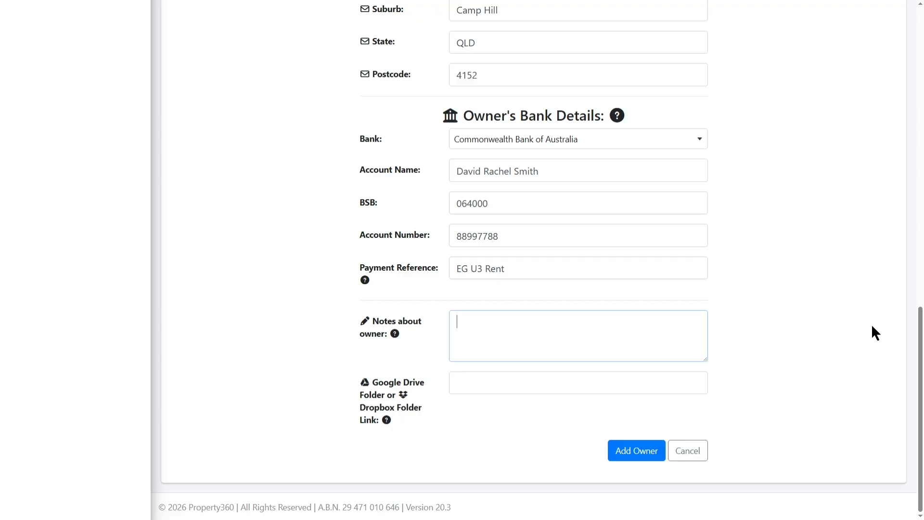
type("This owner does not like to ")
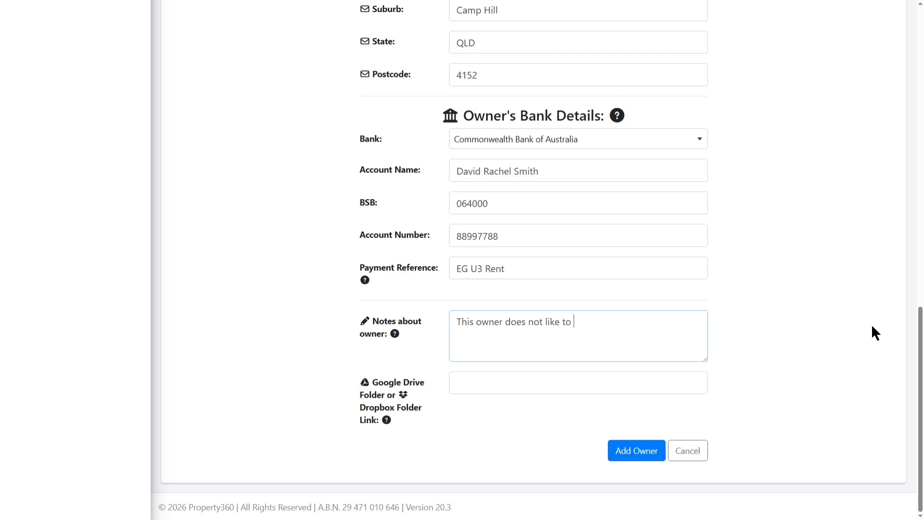
type("be called, email only")
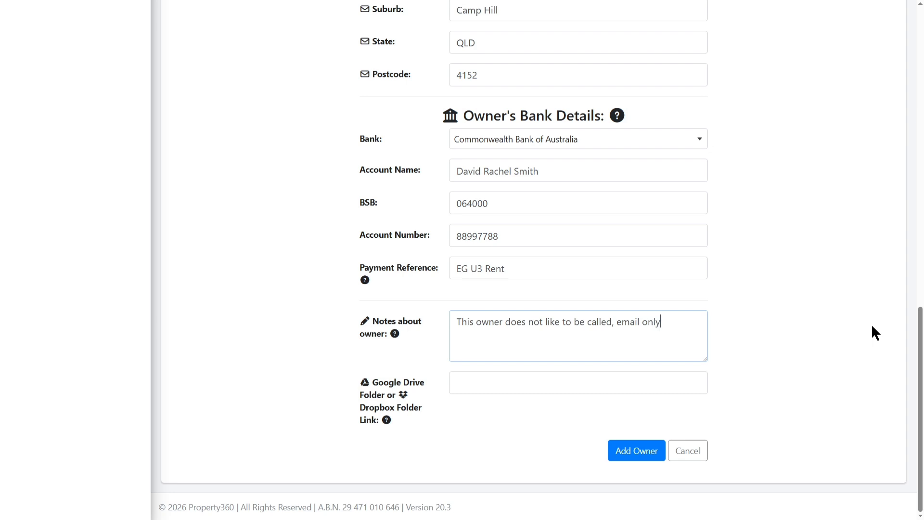
type("!!!")
left_click(755, 368)
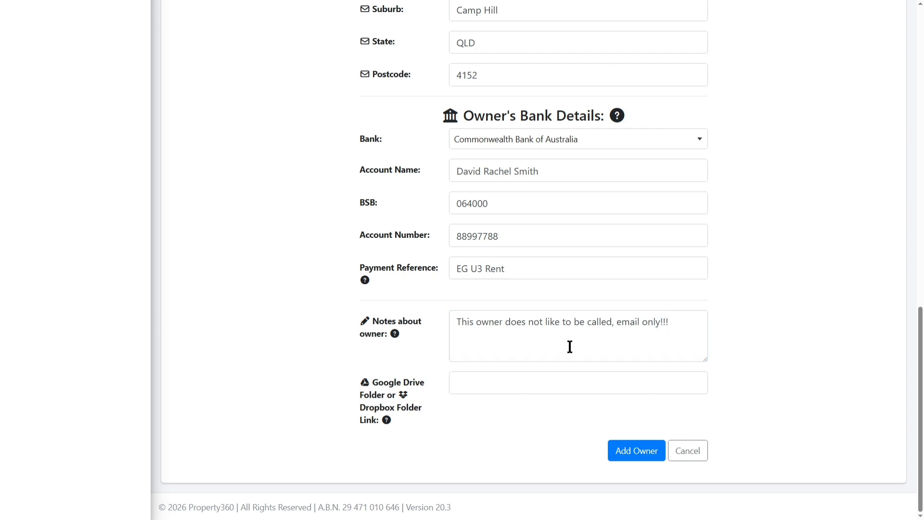
mouse_move(386, 421)
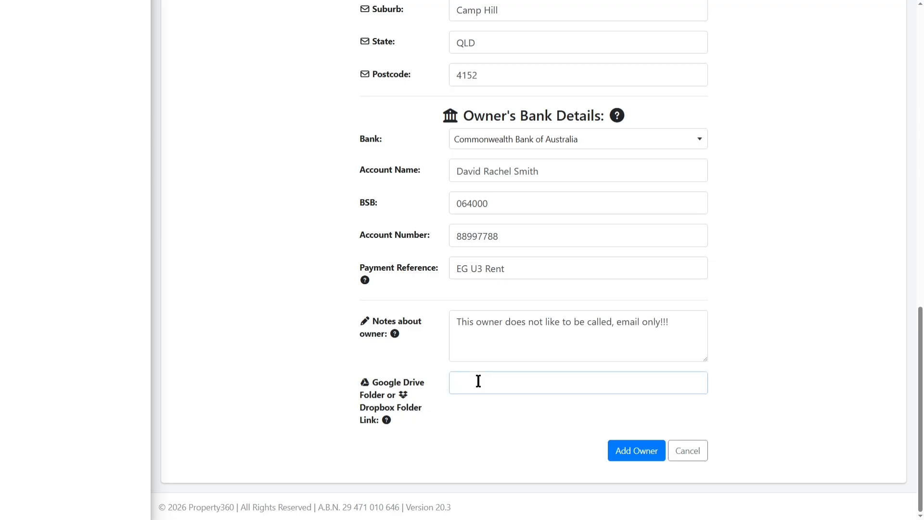
Save the new owner record with the Add Owner button.
left_click(488, 419)
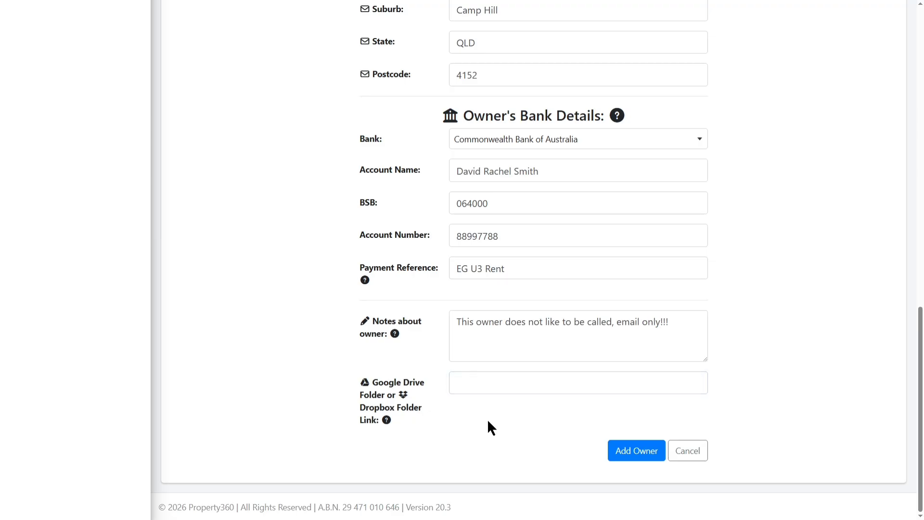
left_click(635, 456)
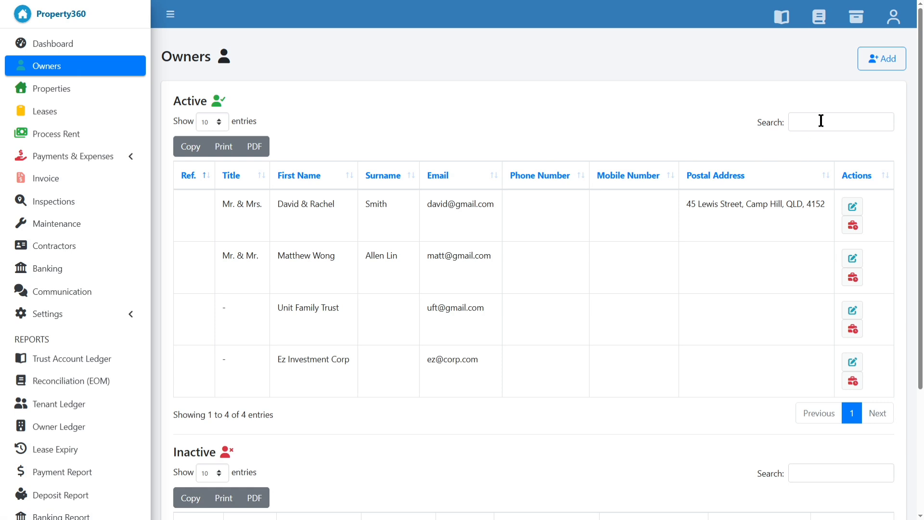
Search the active owners for 'Family', then 'Mr', and finally 'gmail'.
left_click(778, 128)
type("F")
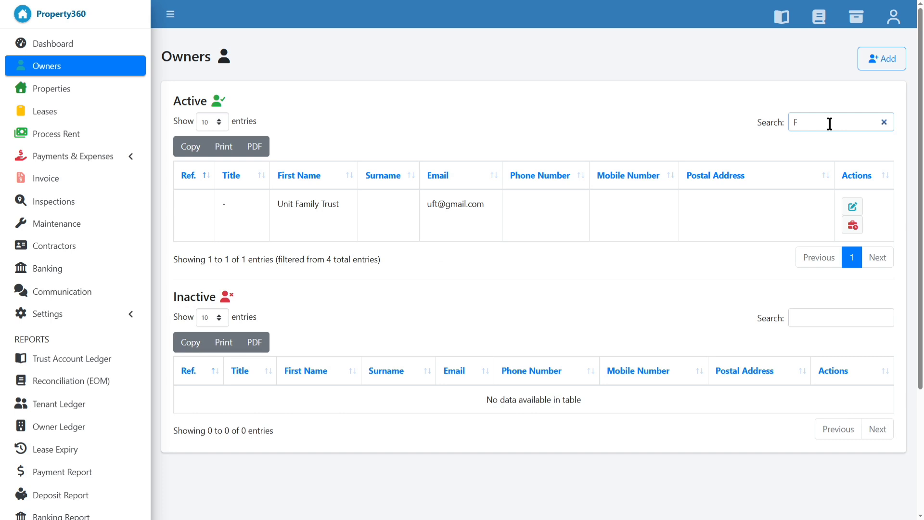
type("amily")
left_click_drag(828, 122, 739, 121)
type("D")
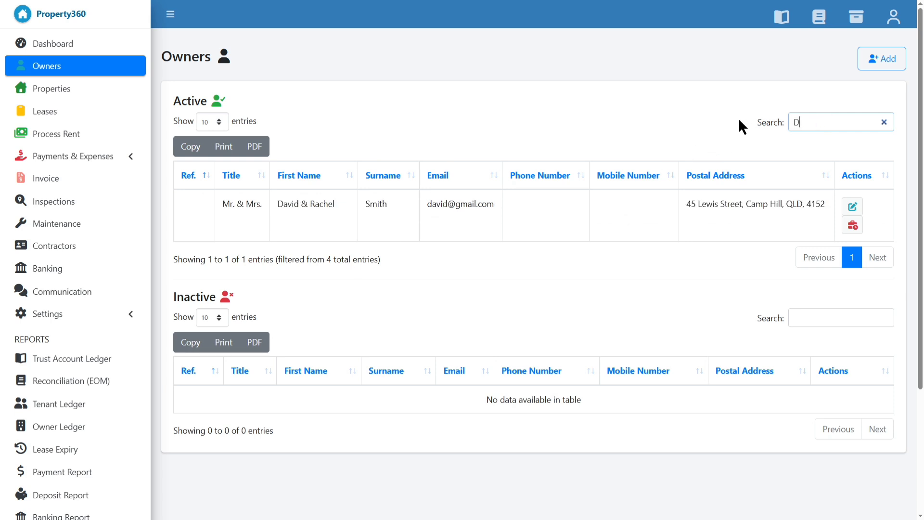
key("BackSpace")
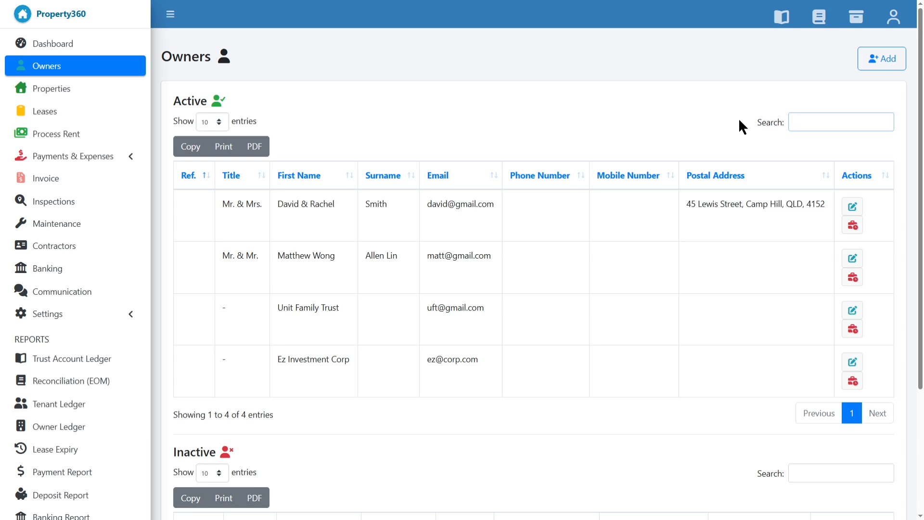
type("Mr")
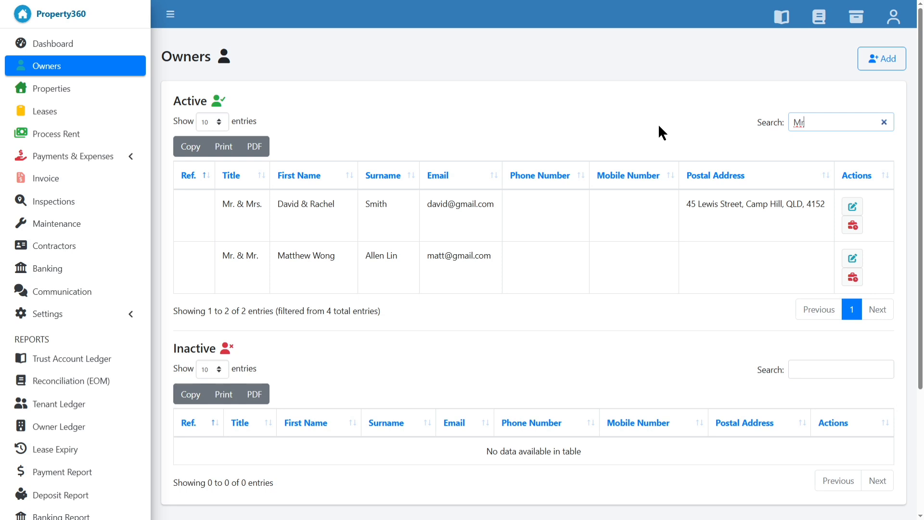
key("BackSpace")
key("BackSpace")
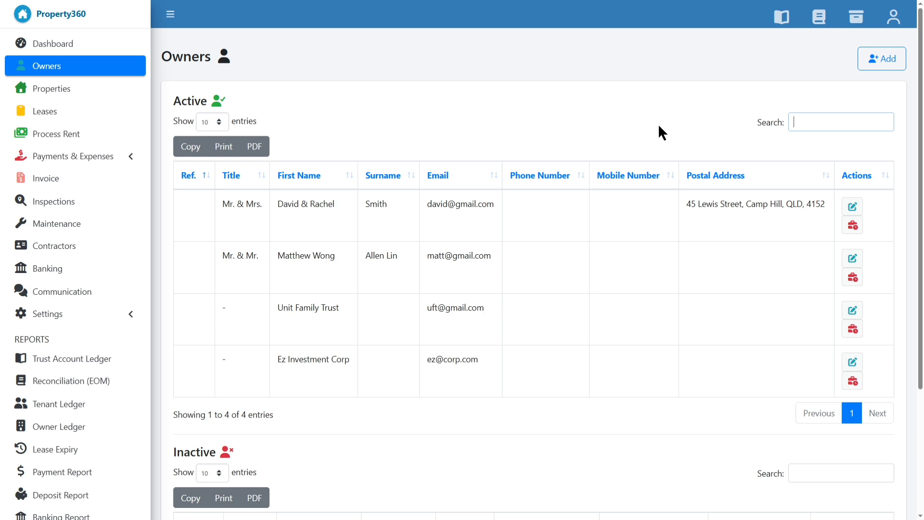
type("gmail")
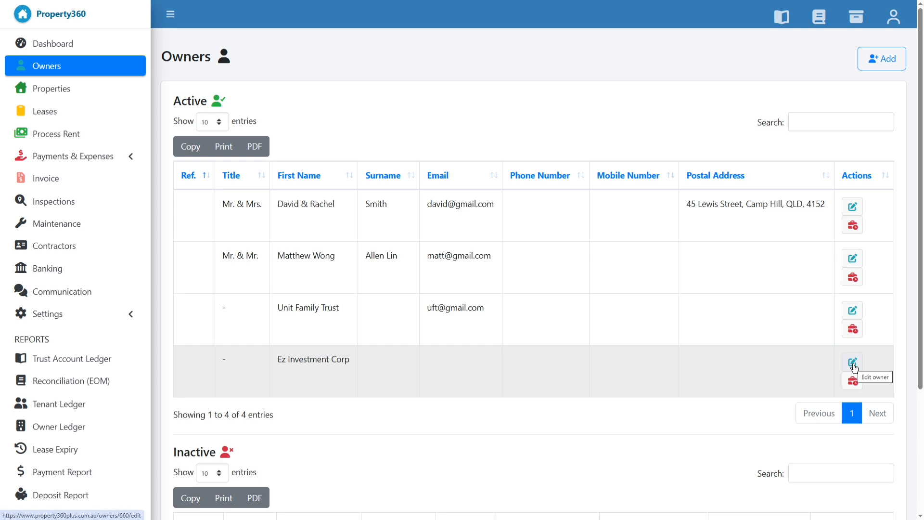
Mark the new owner as inactive and confirm with Yes.
left_click(853, 362)
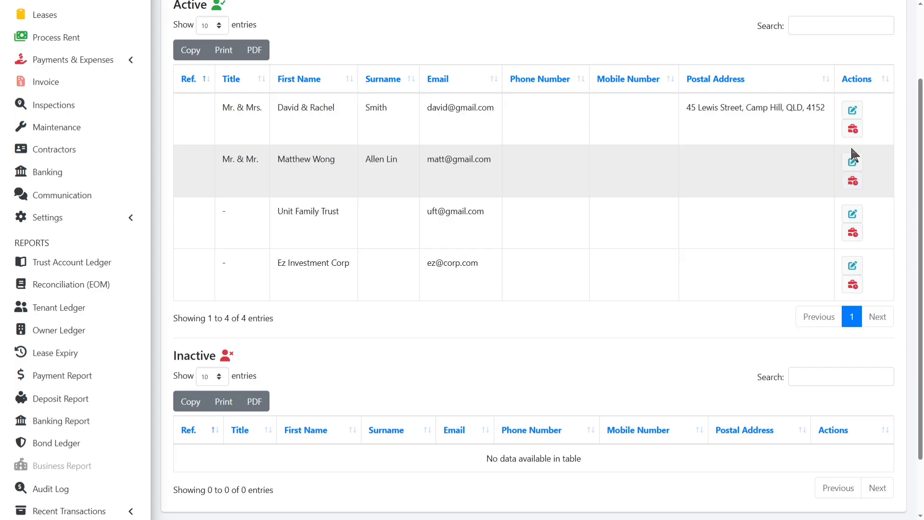
left_click(857, 135)
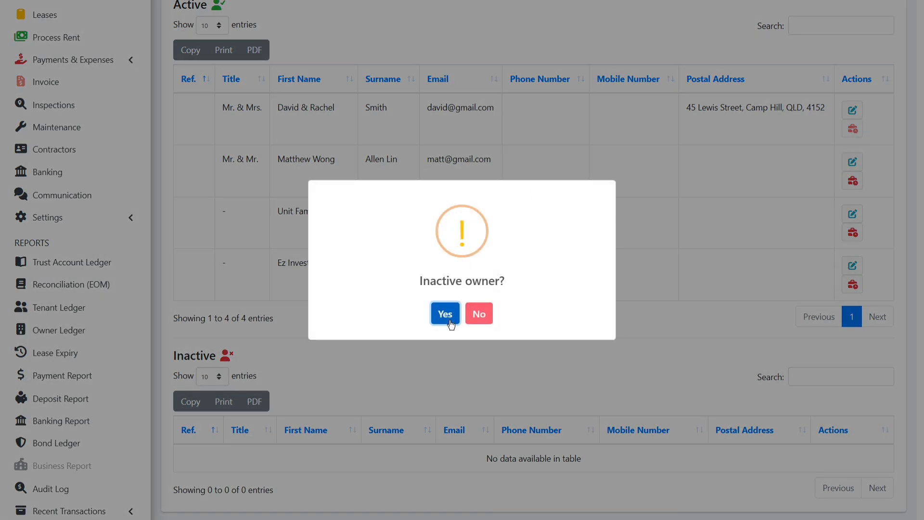
left_click(450, 323)
Reactivate the owner from the Inactive owners table and confirm with Yes.
scroll(484, 282, "down", 2)
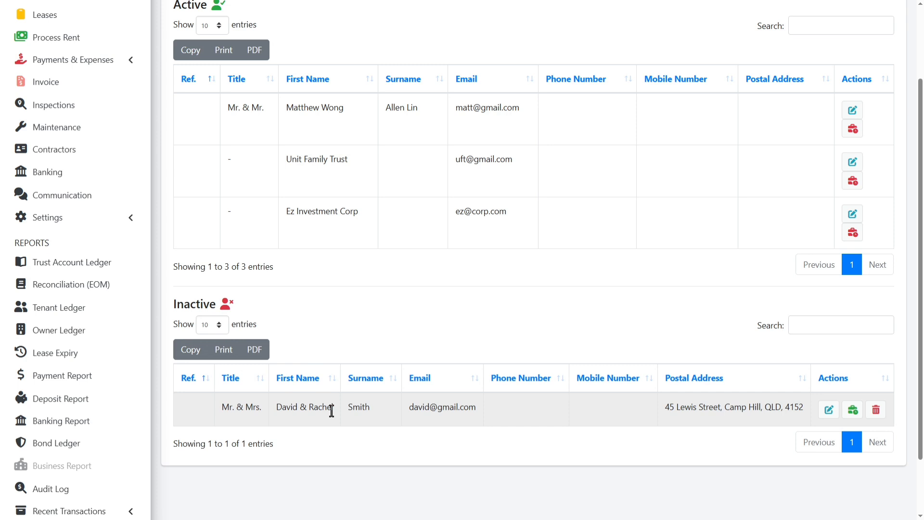
left_click(853, 411)
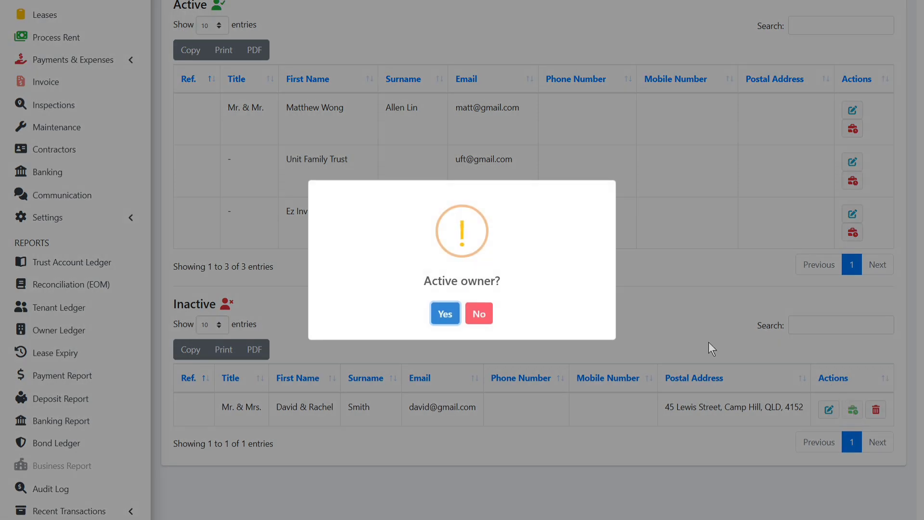
left_click(444, 314)
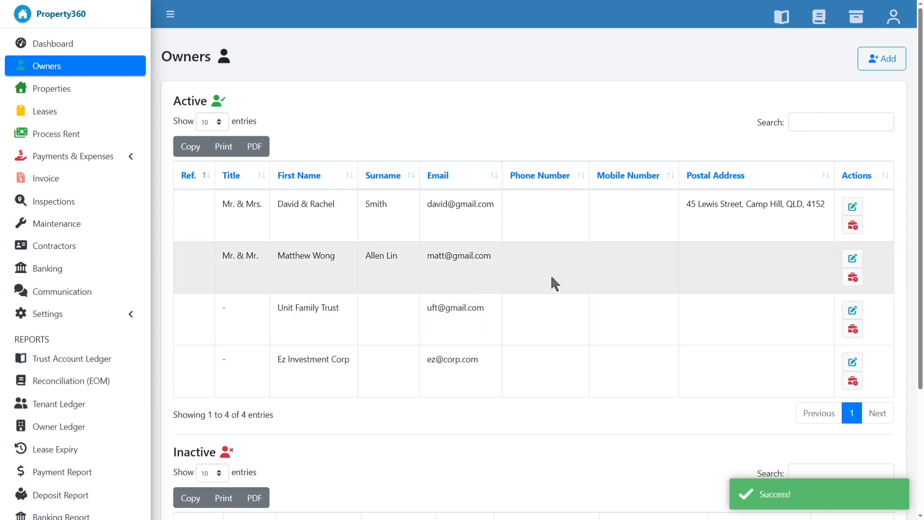